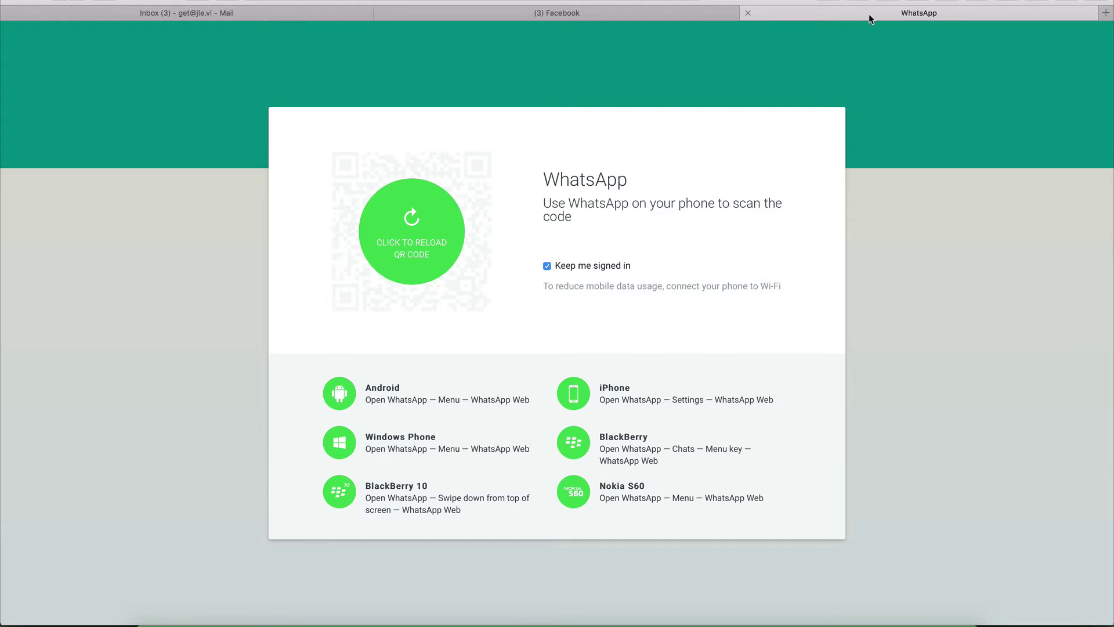
Review the running applications, including the messaging apps Slack, Messages and Skype
key(super+Tab)
key(super+Tab)
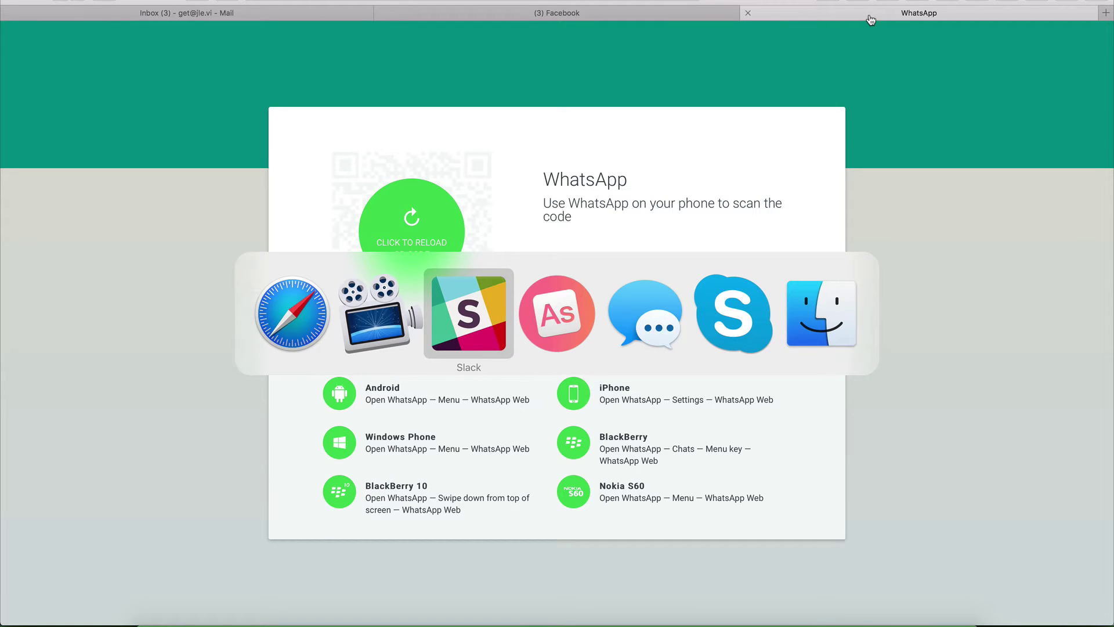
key(super+Tab)
key(super+Tab)
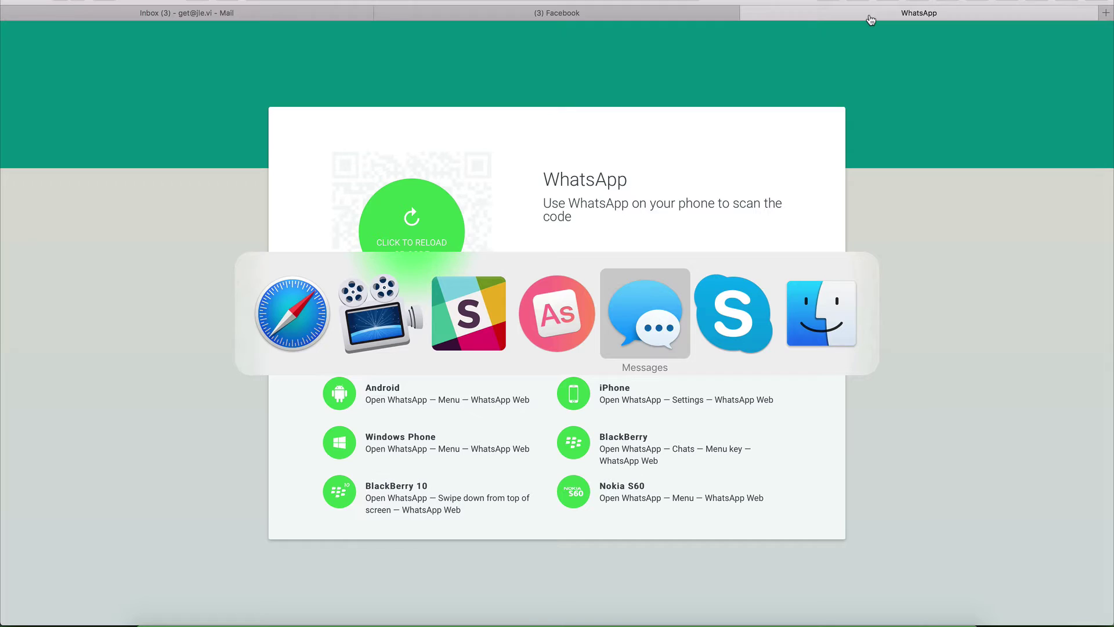
key(super+Tab)
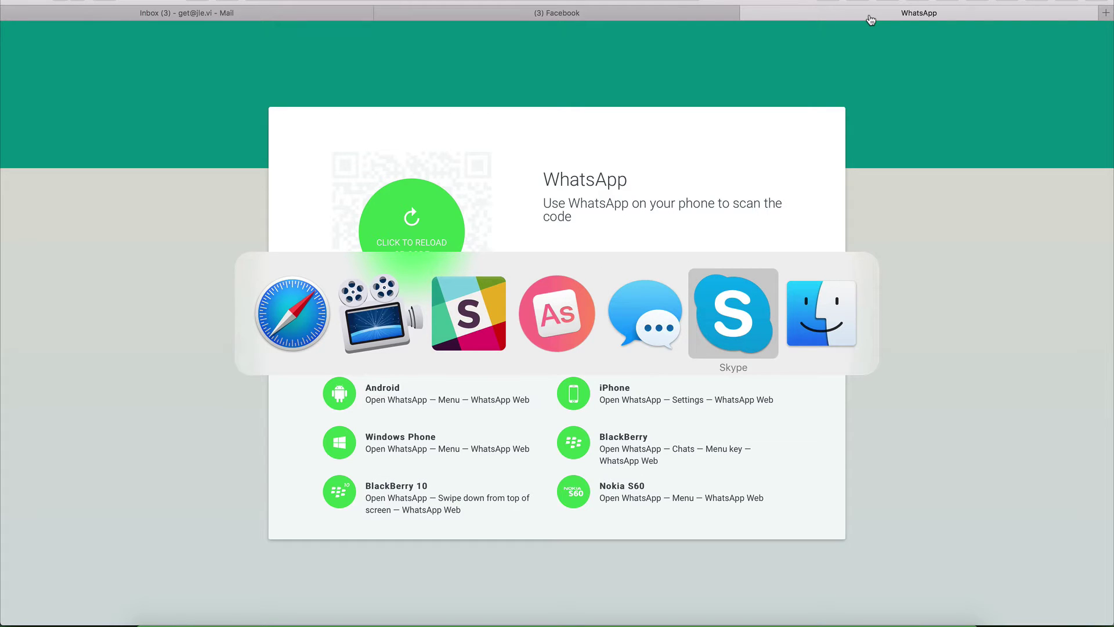
key(super+shift+Tab)
key(super+shift+Tab)
key(super+shift+Tab)
key(super+shift+Tab)
key(super+shift+Tab)
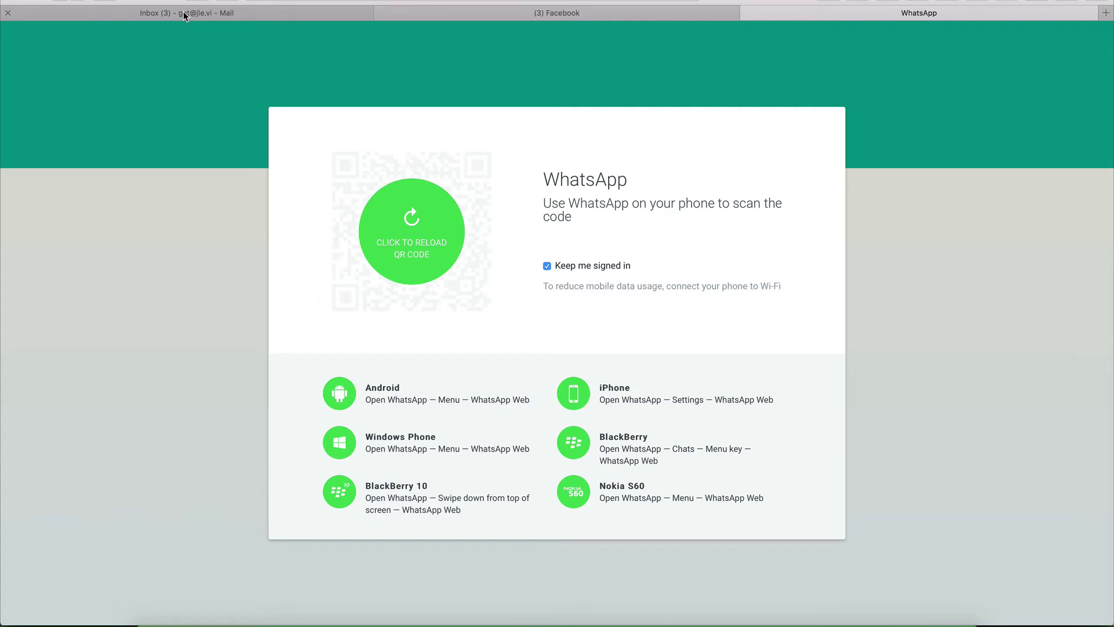
Cycle through the full set of running applications again, through Finder and back round to Safari
key(super+Tab)
key(super+Tab)
key(super+Tab)
key(super+Tab)
key(super+Tab)
key(super+Tab)
key(super+Tab)
key(super+Tab)
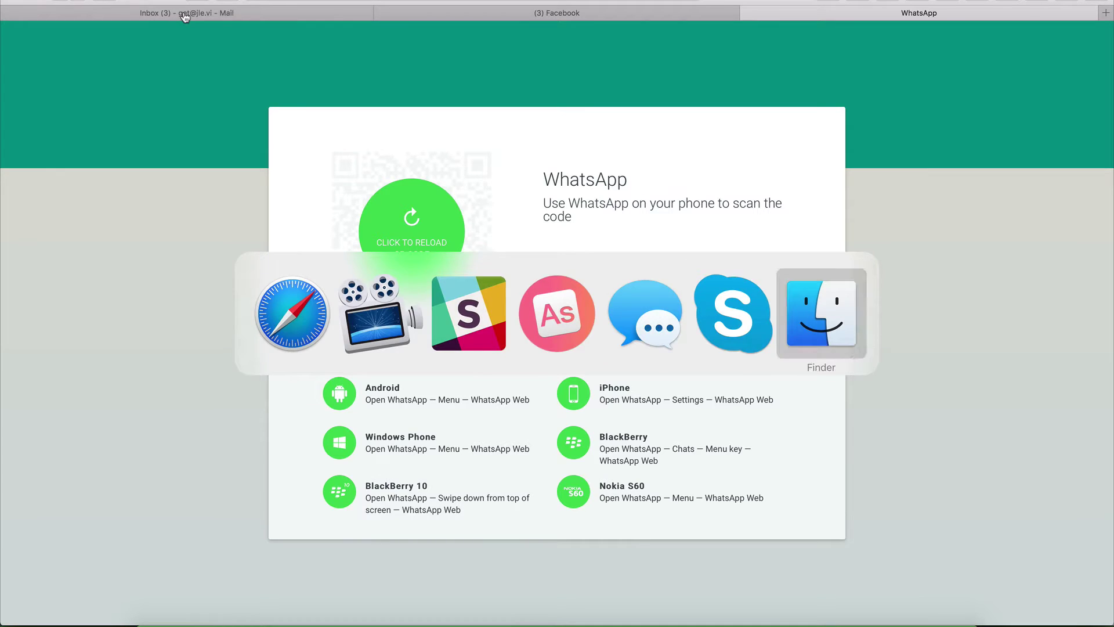
key(super+Tab)
key(super+Tab)
key(super+Tab)
key(super+Tab)
key(super+Tab)
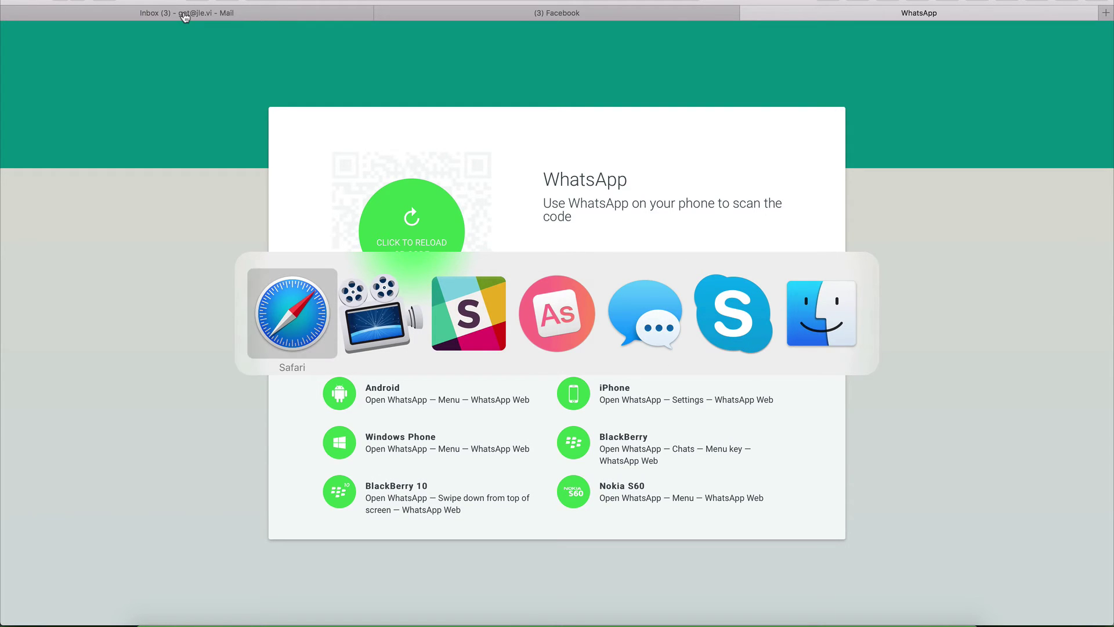
Quit Slack from the set of running applications
key(super+Tab)
key(super+Tab)
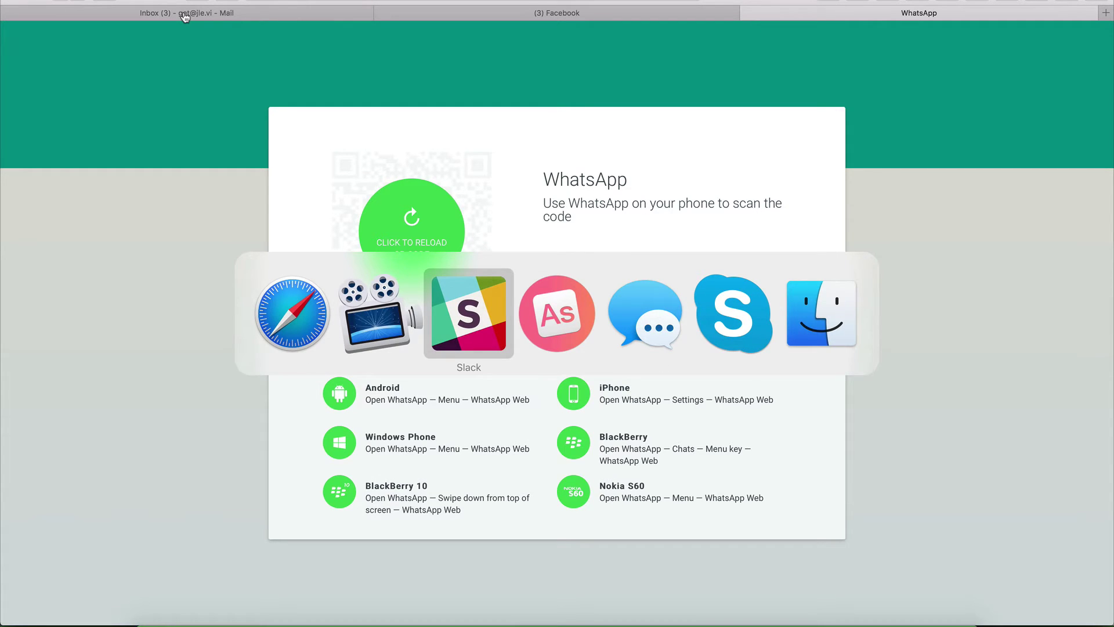
key(super+q)
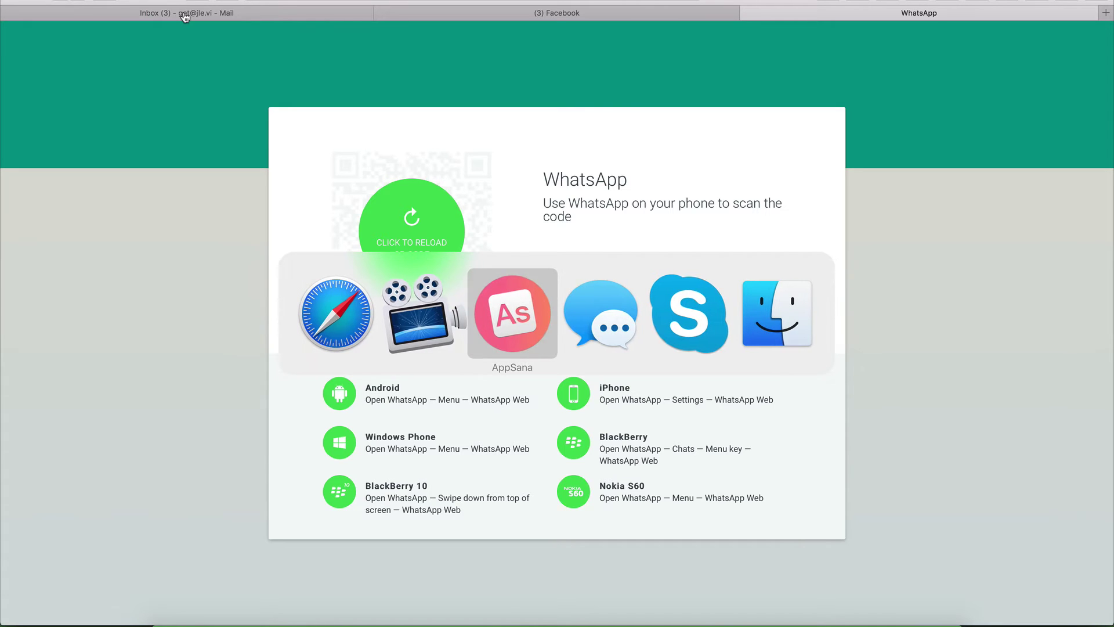
key(super+Tab)
key(super+Tab)
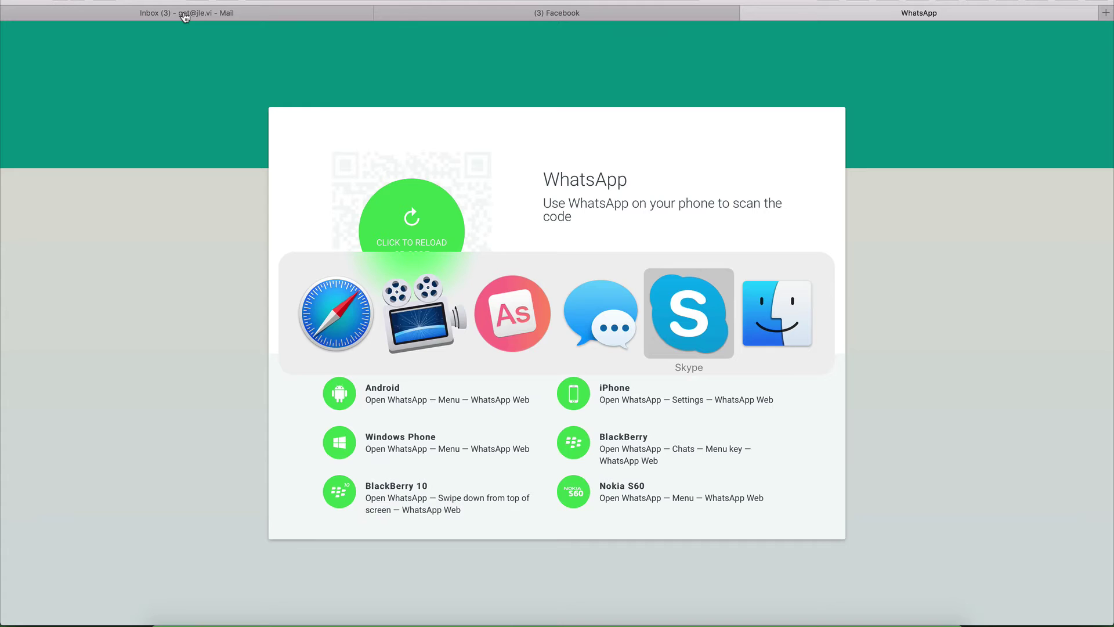
key(super+Tab)
key(super+Tab)
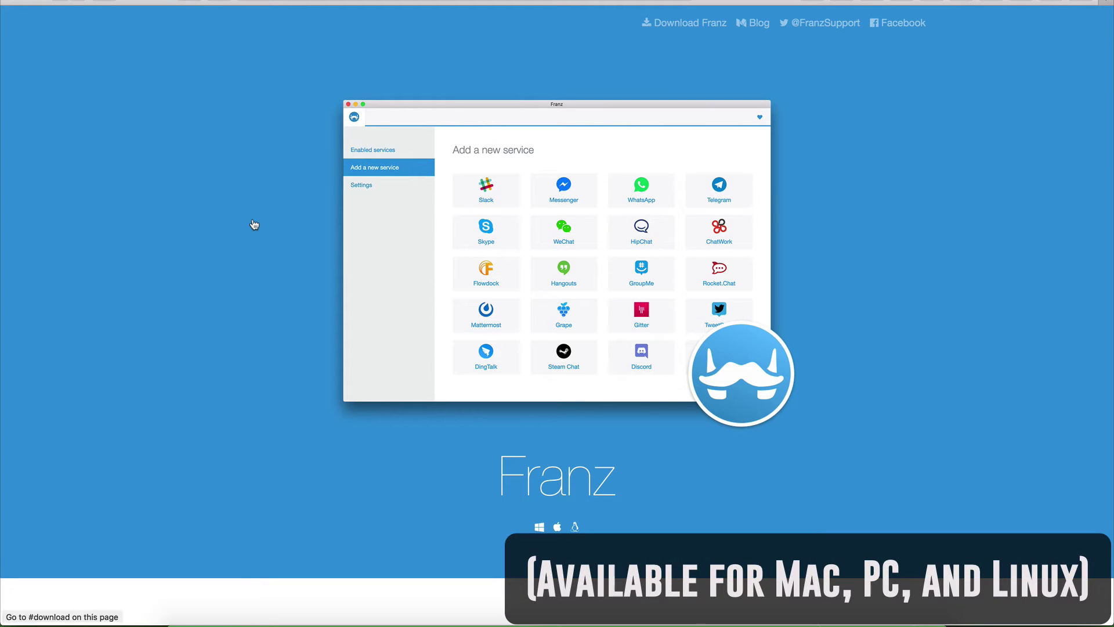
Review the Franz website's list of supported services and its "Who is Franz?" section
scroll(477, 279, down, 3)
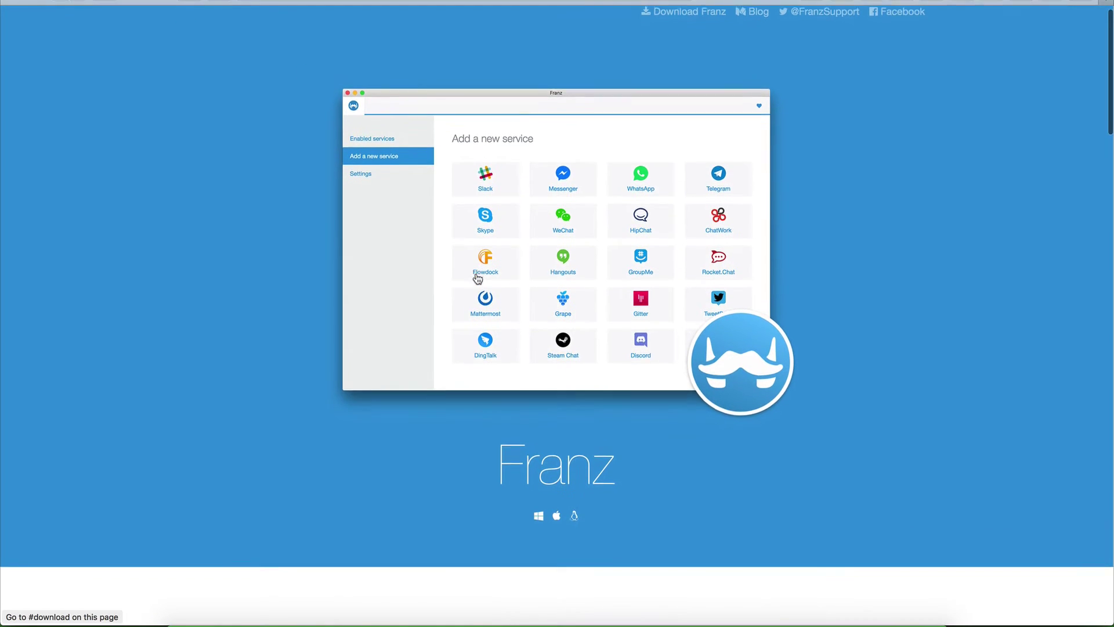
scroll(477, 279, down, 10)
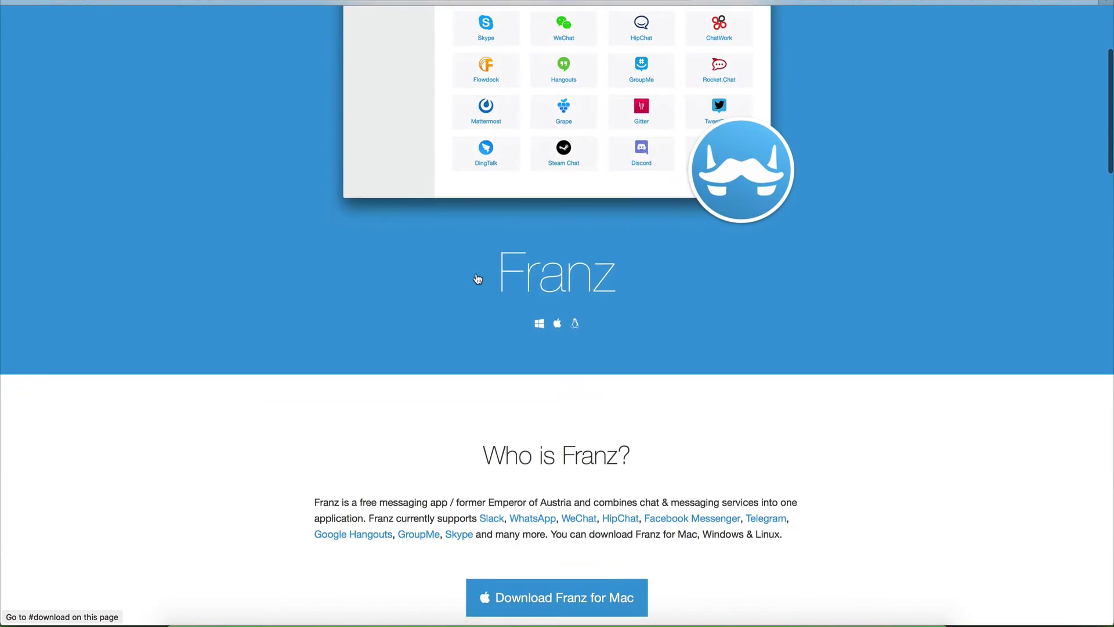
scroll(477, 278, up, 10)
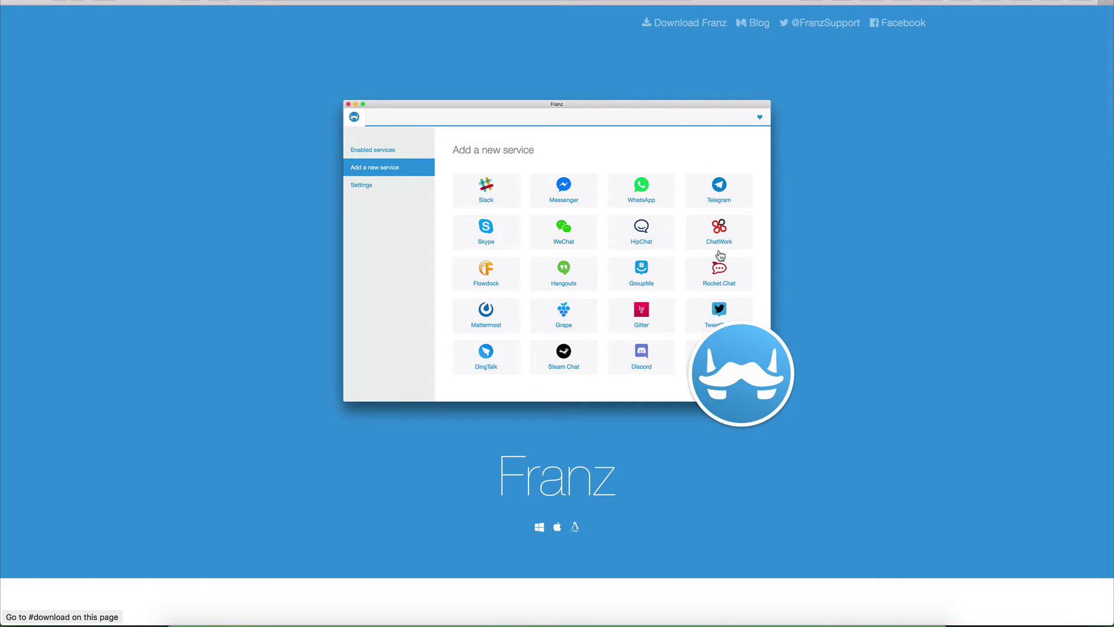
scroll(720, 255, down, 1)
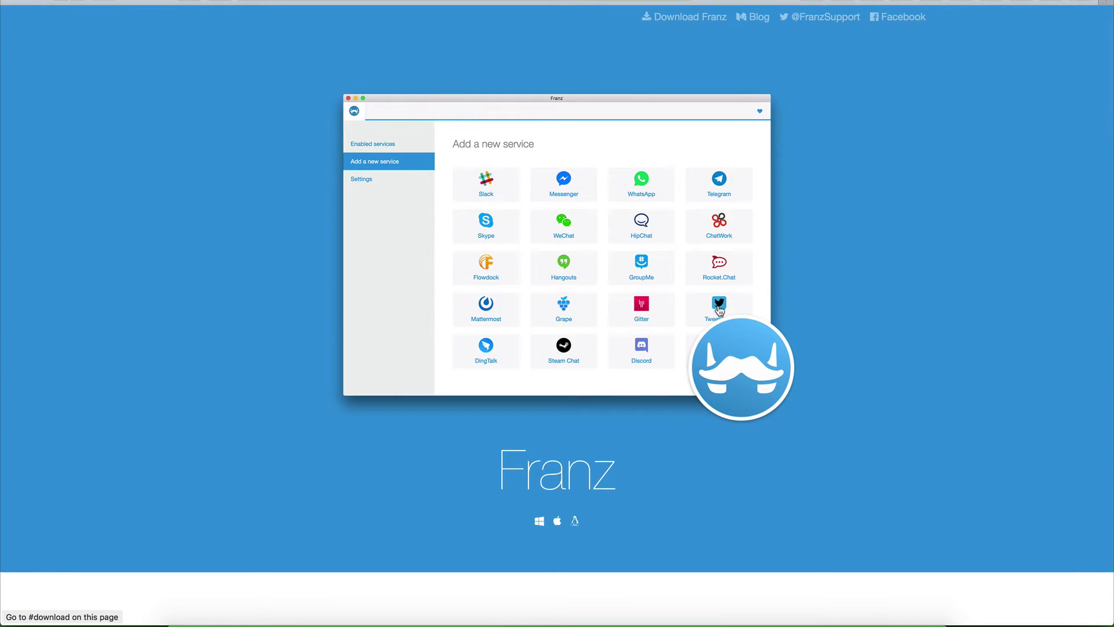
Find the installed Franz application with the launcher and open it
key(super+space)
text(screen)
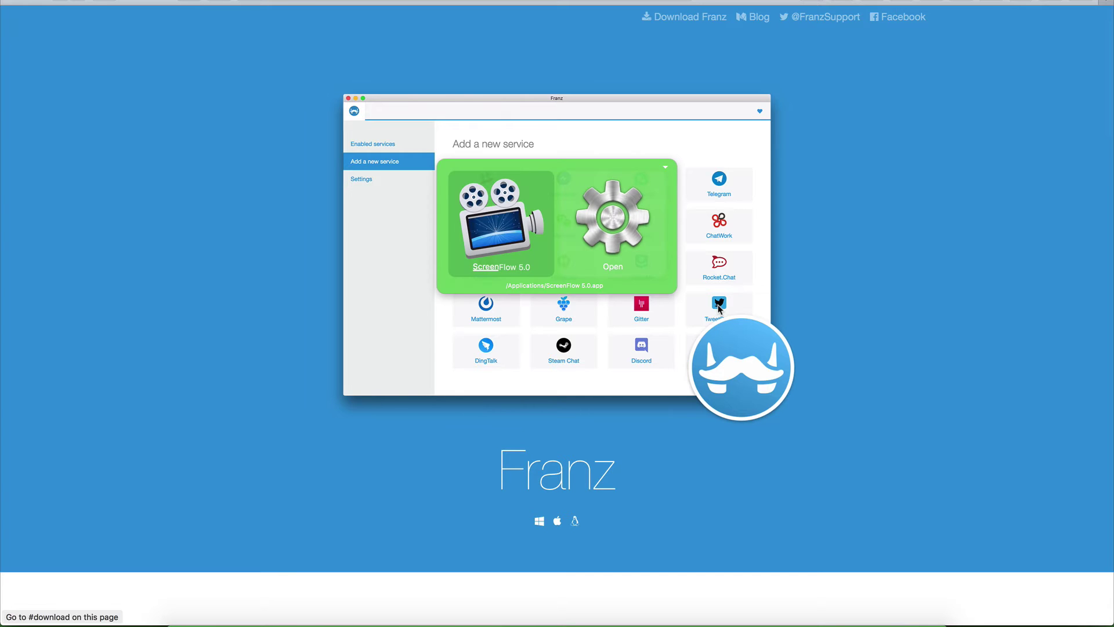
key(BackSpace)
key(BackSpace)
key(BackSpace)
key(BackSpace)
key(BackSpace)
key(BackSpace)
text(fran)
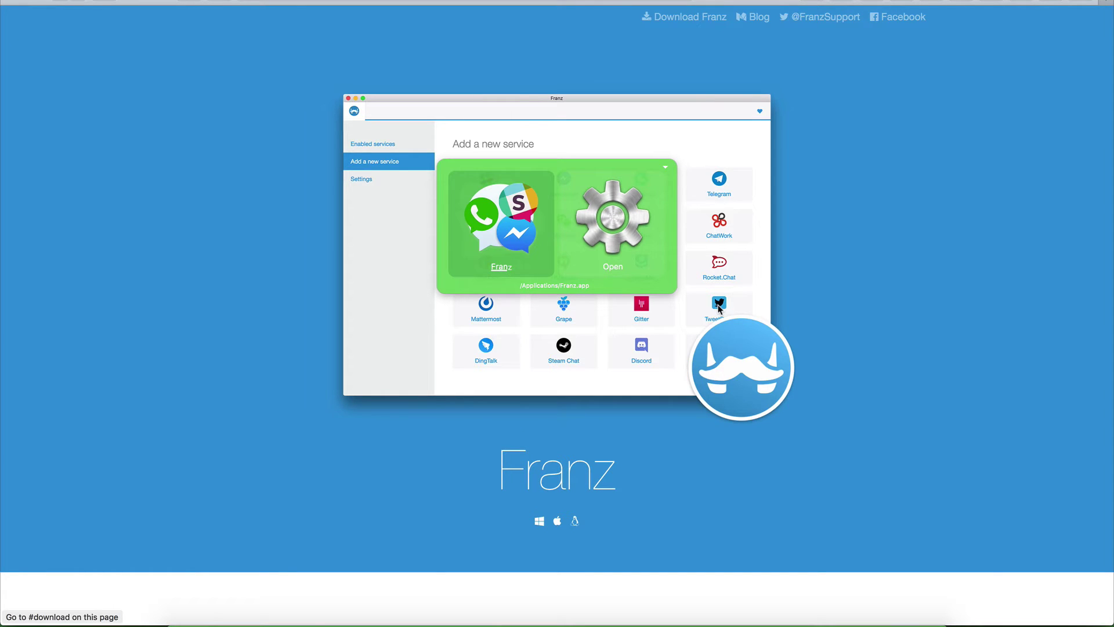
key(Return)
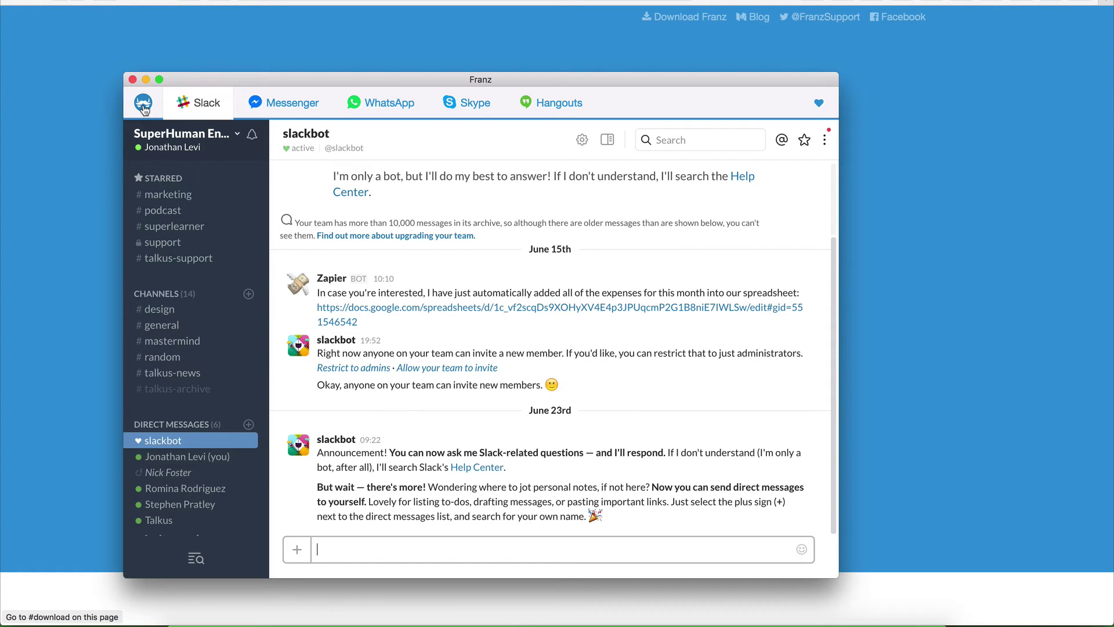
Examine the enabled services in Franz and the catalogue of services available to add, including the mail services
click(143, 106)
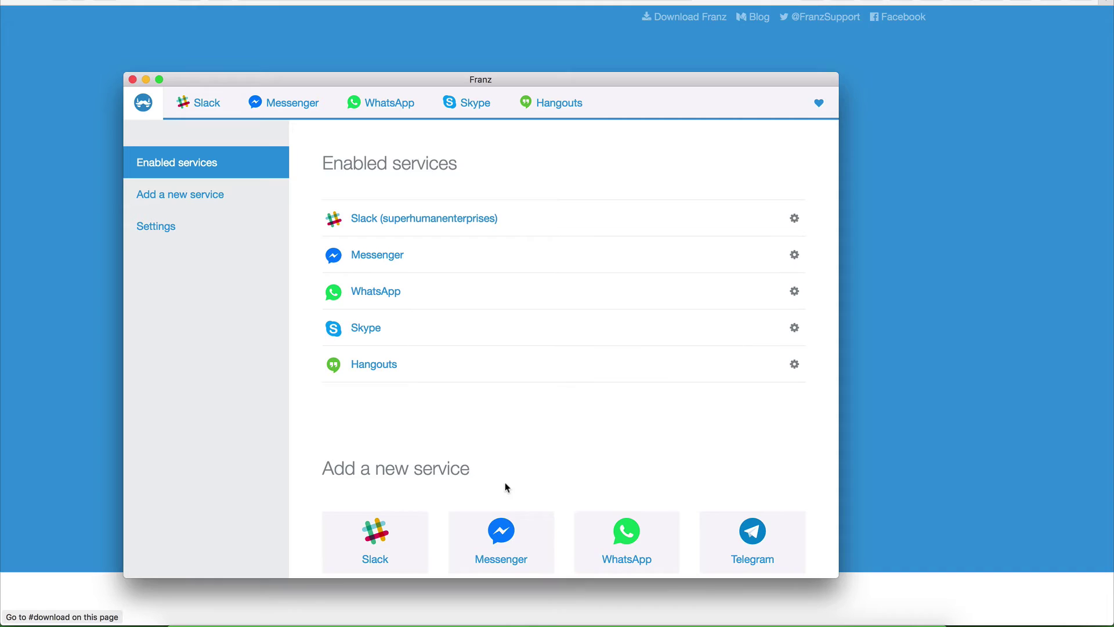
scroll(505, 486, down, 3)
scroll(505, 485, down, 5)
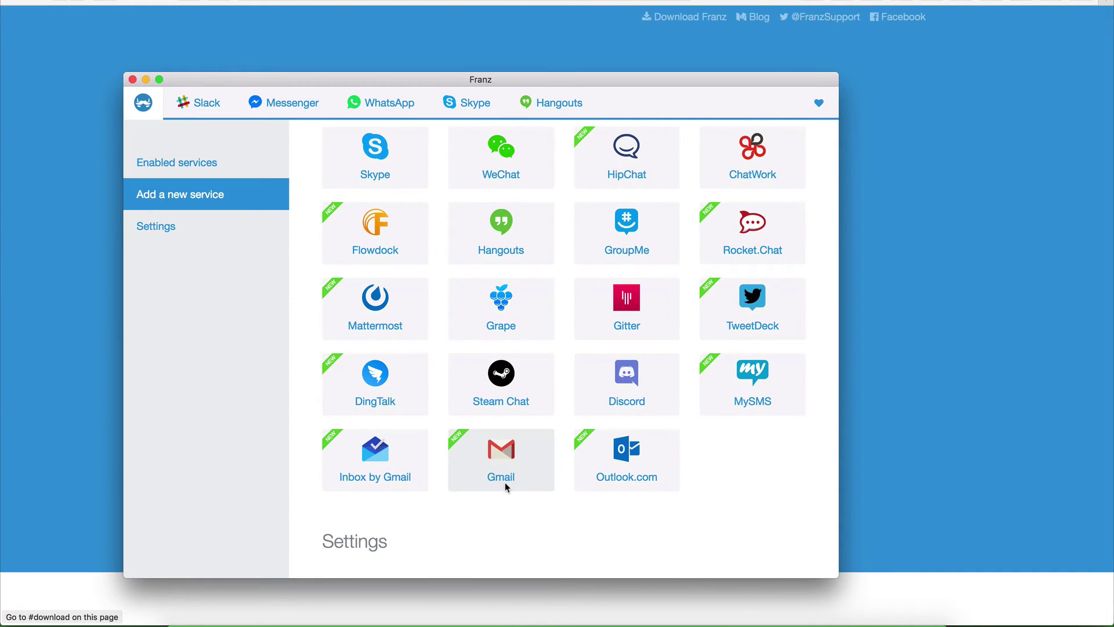
scroll(505, 486, down, 3)
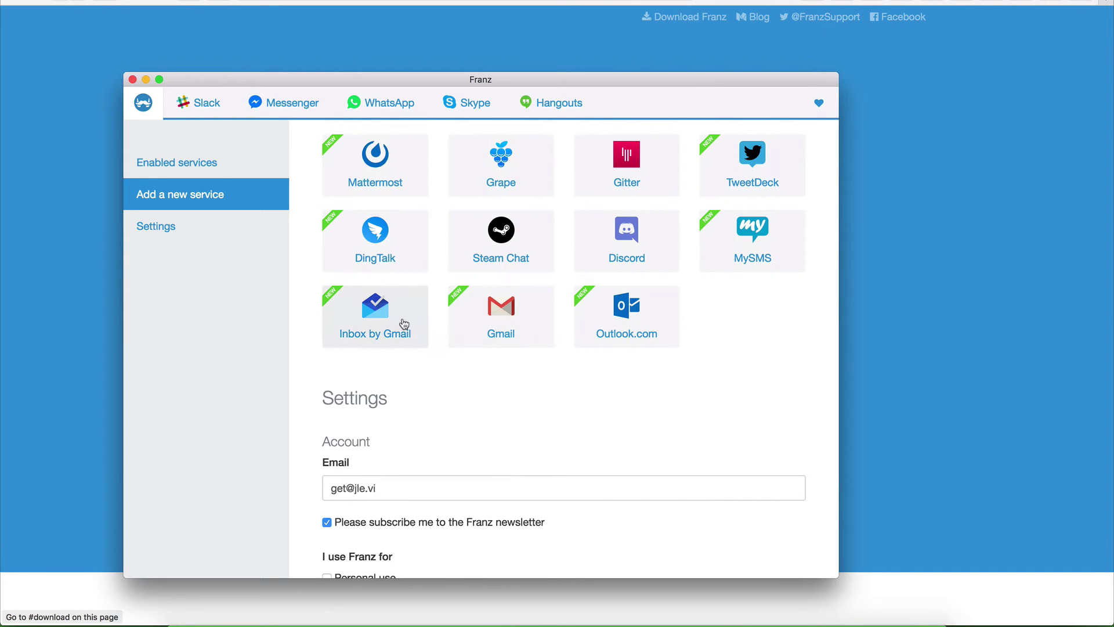
scroll(473, 350, up, 9)
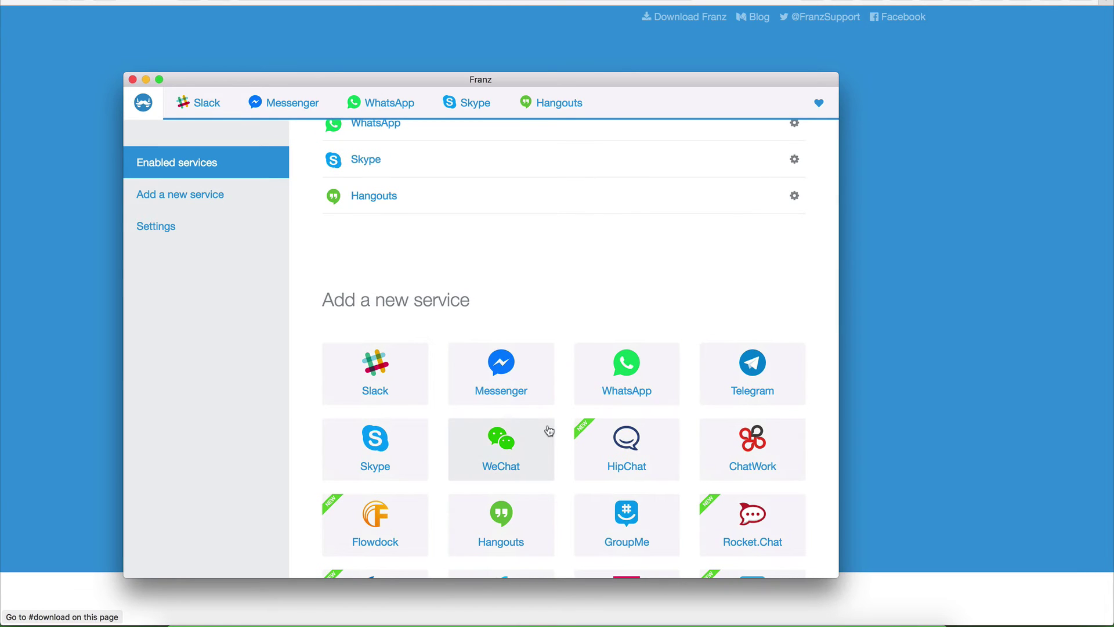
scroll(548, 430, down, 2)
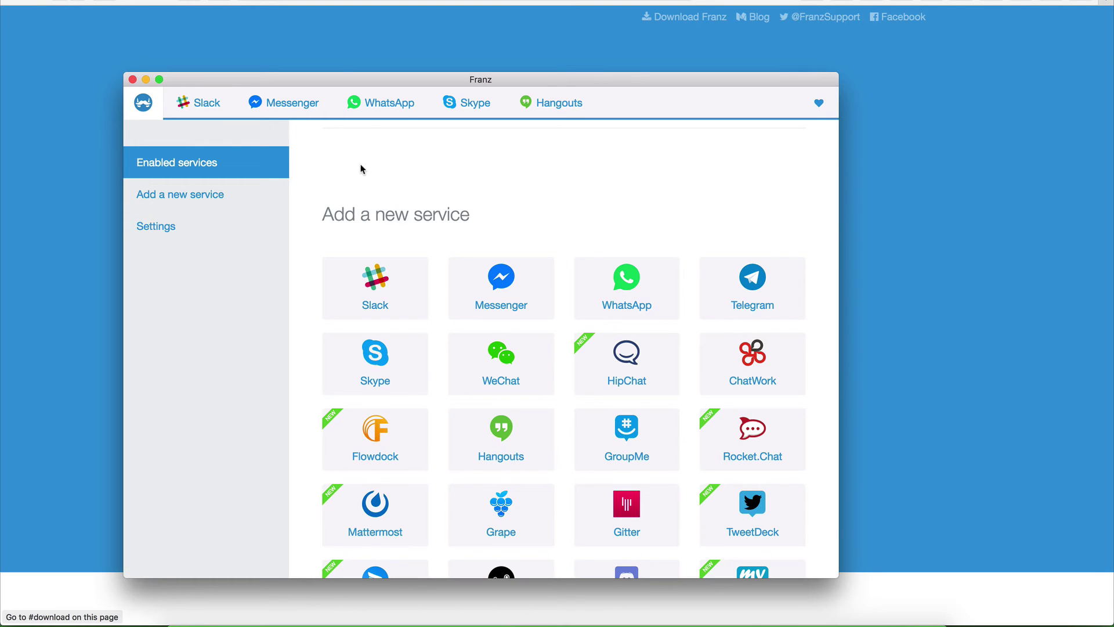
Switch to the Slack service and on to Skype in Franz, and look through the Skype contacts and conversations
key(super+1)
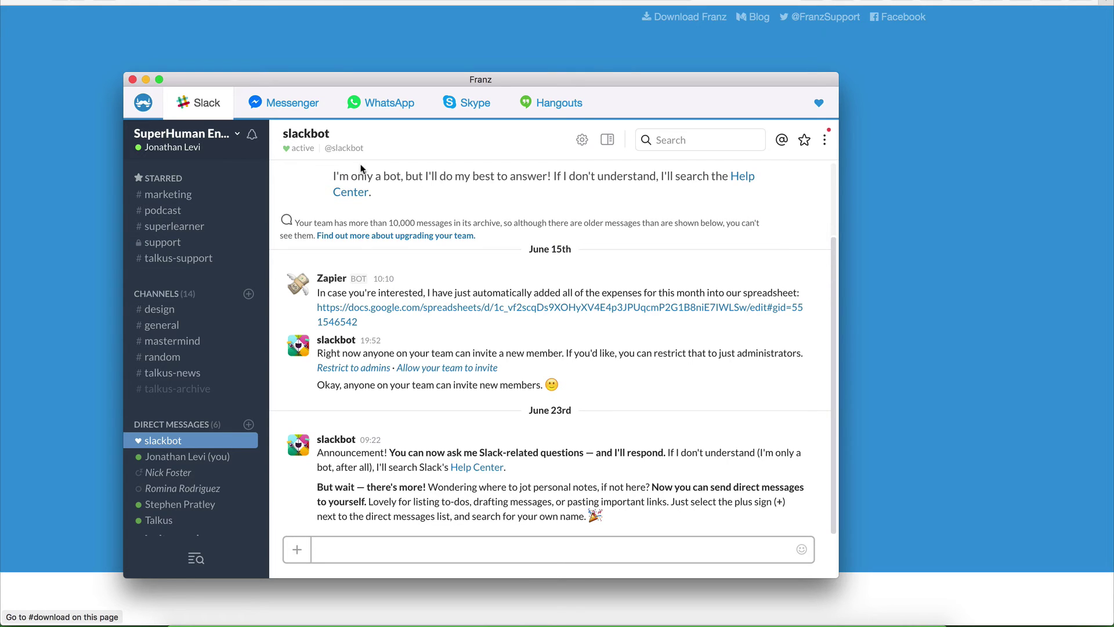
key(super+4)
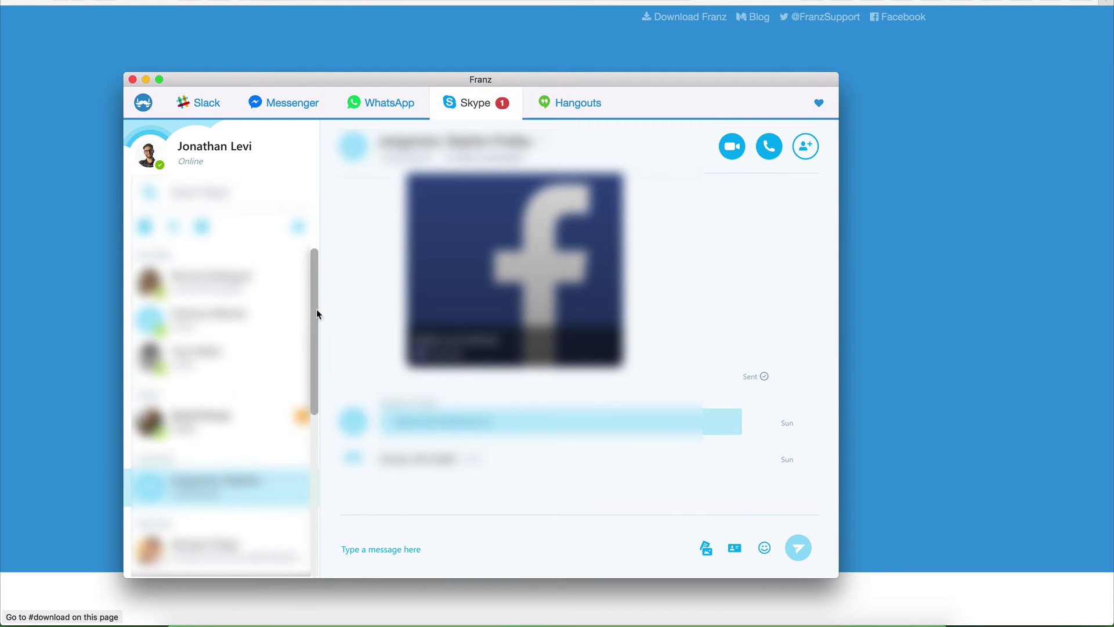
scroll(316, 314, down, 3)
scroll(306, 325, up, 3)
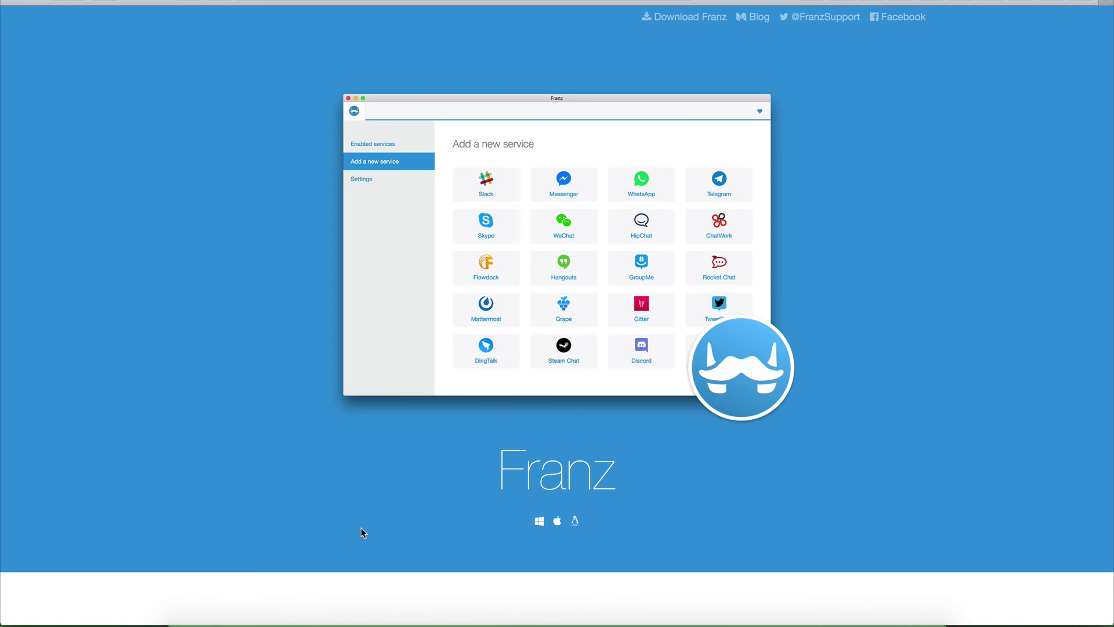
Check the Franz icon in the Dock for unread notifications
mouse_move(312, 623)
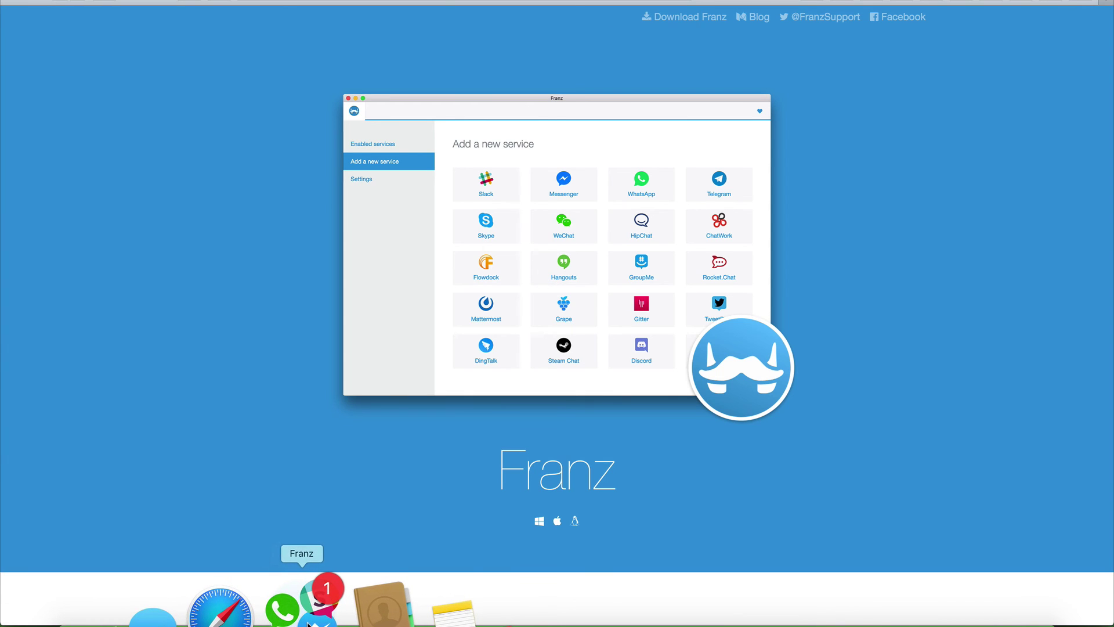